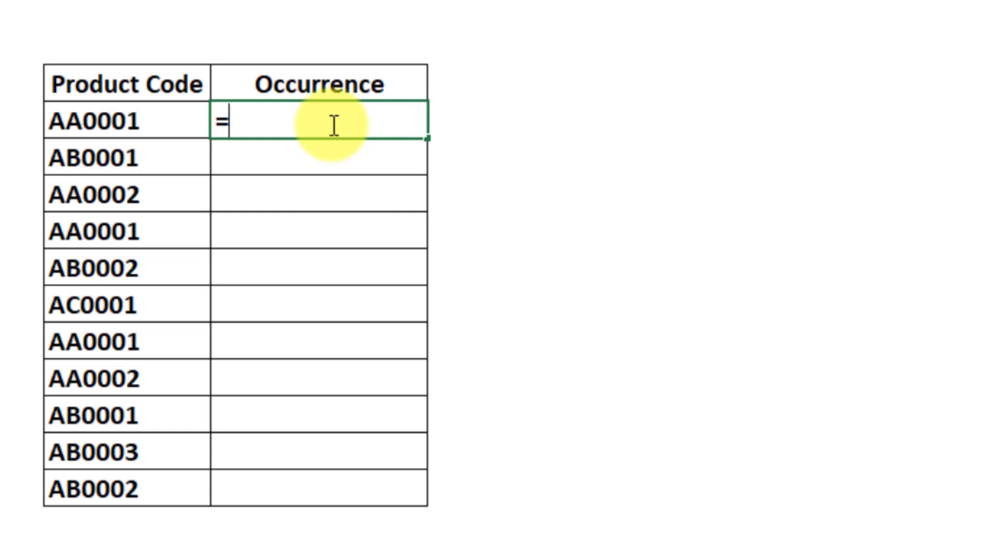
Enter =COUNTIF($B$26:$B$36,B26) in the first Occurrence cell to count every instance of that product code.
{"action": "type", "text": "coun"}
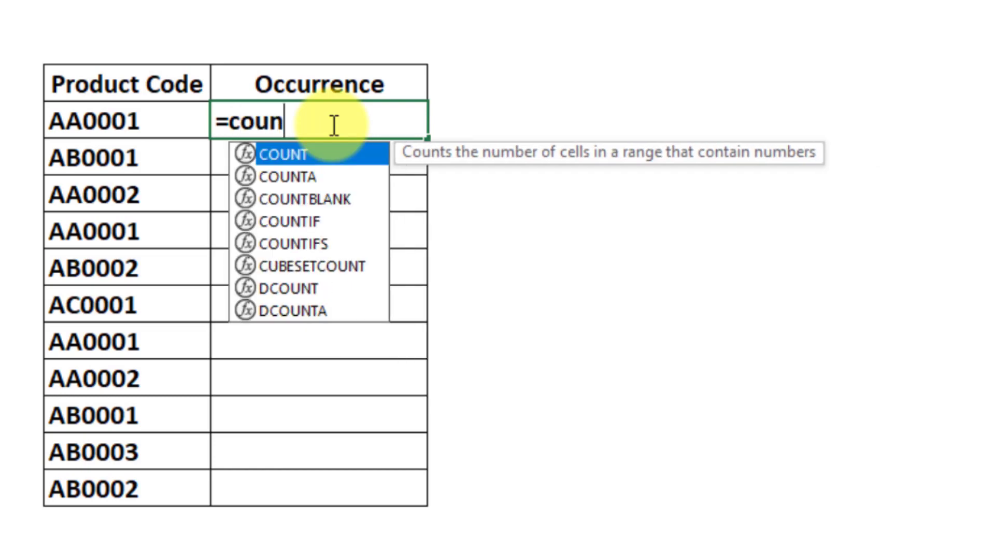
{"action": "type", "text": "tif"}
{"action": "key", "text": "Tab"}
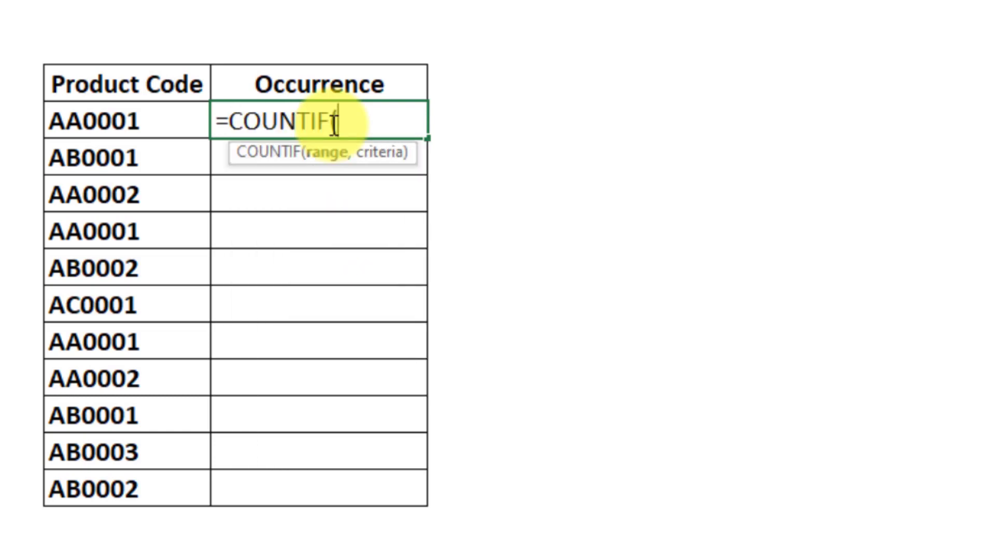
{"action": "left_click_drag", "start_coordinate": [122, 121], "coordinate": [120, 492]}
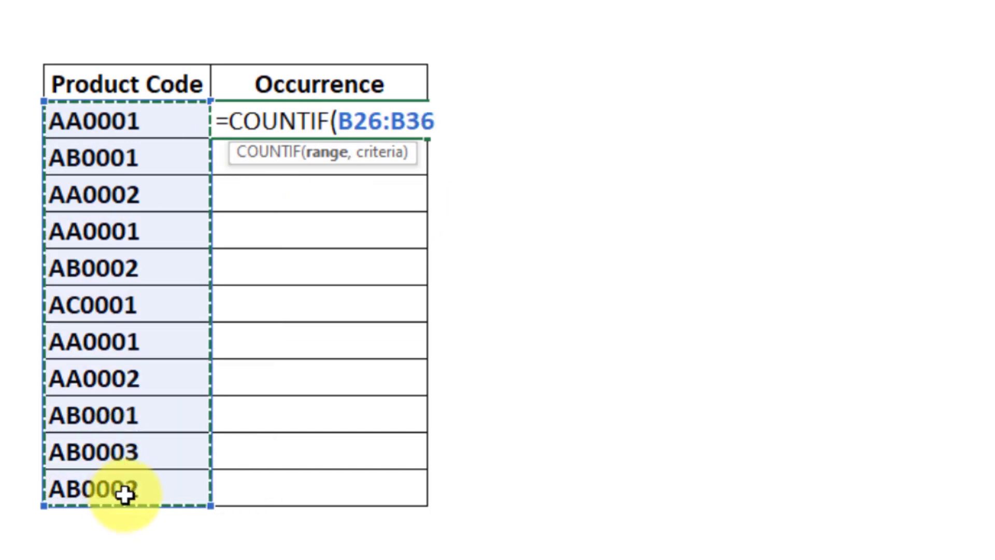
{"action": "key", "text": "F4"}
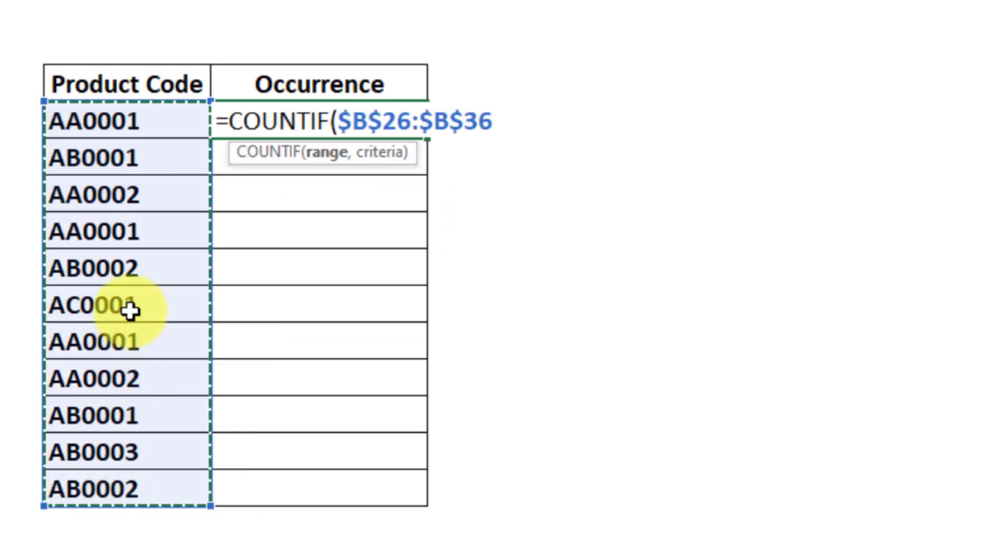
{"action": "type", "text": ","}
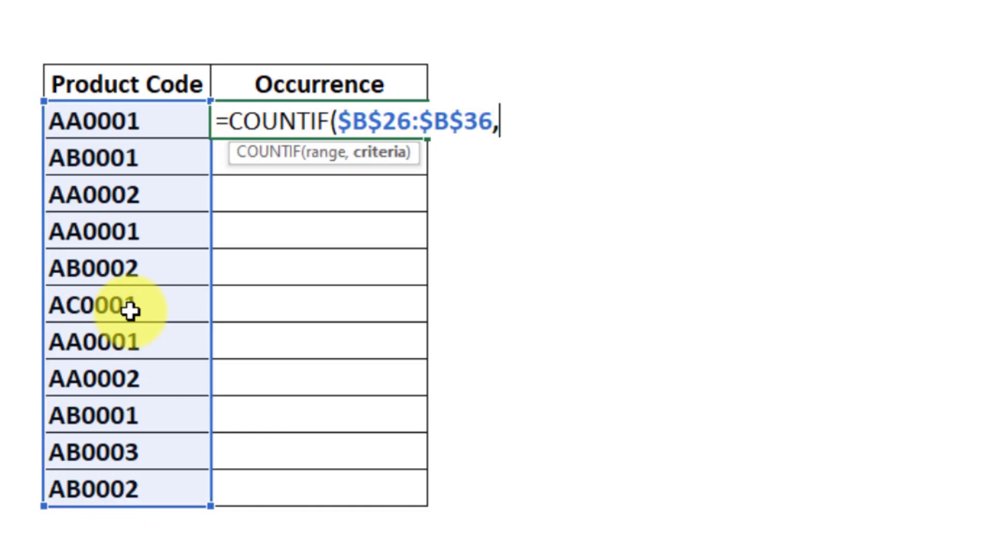
{"action": "left_click", "coordinate": [127, 112]}
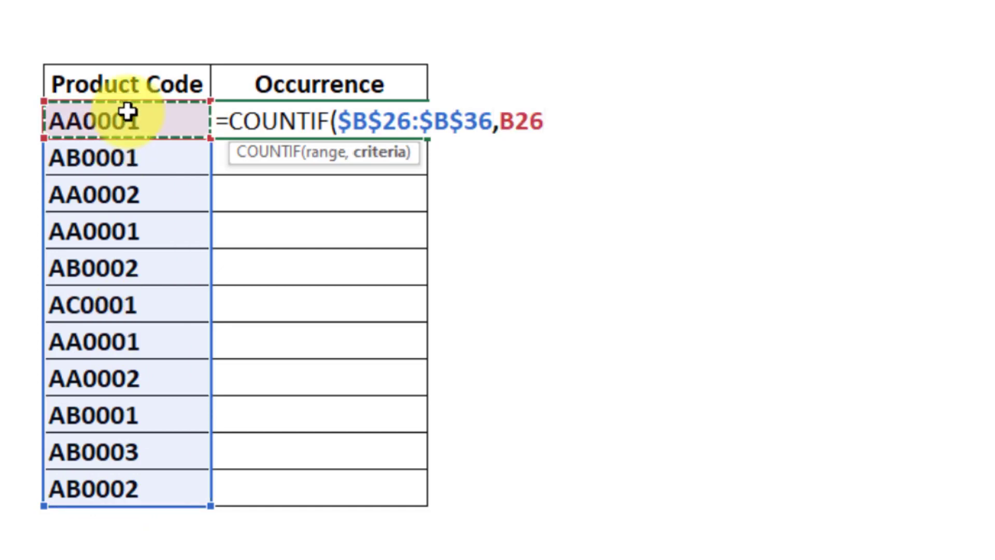
{"action": "type", "text": ")"}
{"action": "key", "text": "Return"}
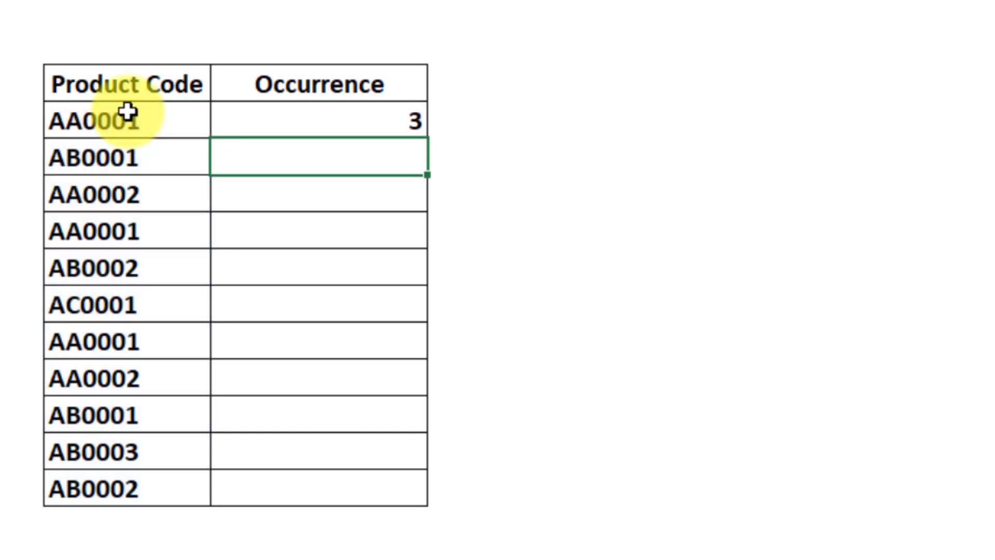
Compare the first count with the AA0001 rows and fill the formula down the Occurrence column to the last product code.
{"action": "left_click", "coordinate": [407, 122]}
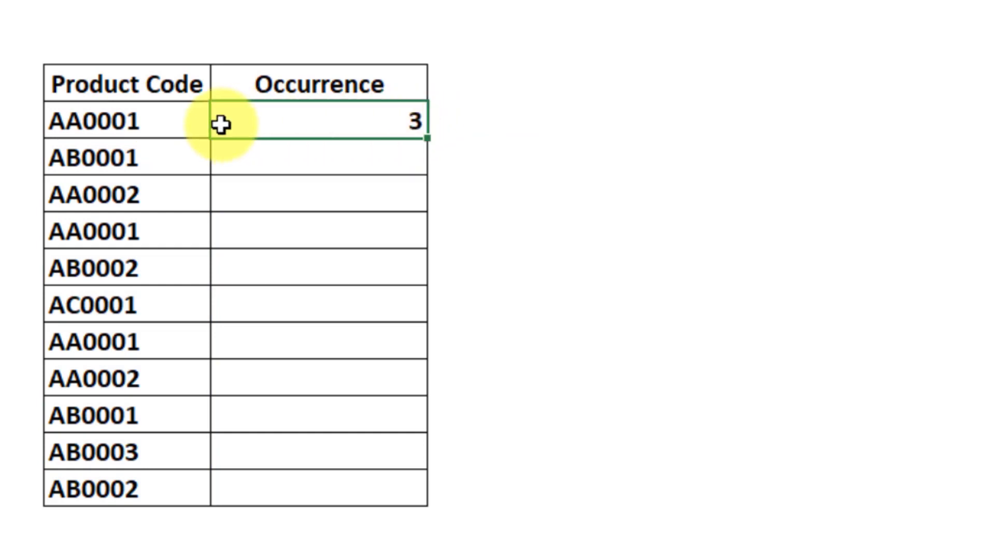
{"action": "left_click", "coordinate": [167, 124]}
{"action": "left_click", "coordinate": [149, 231]}
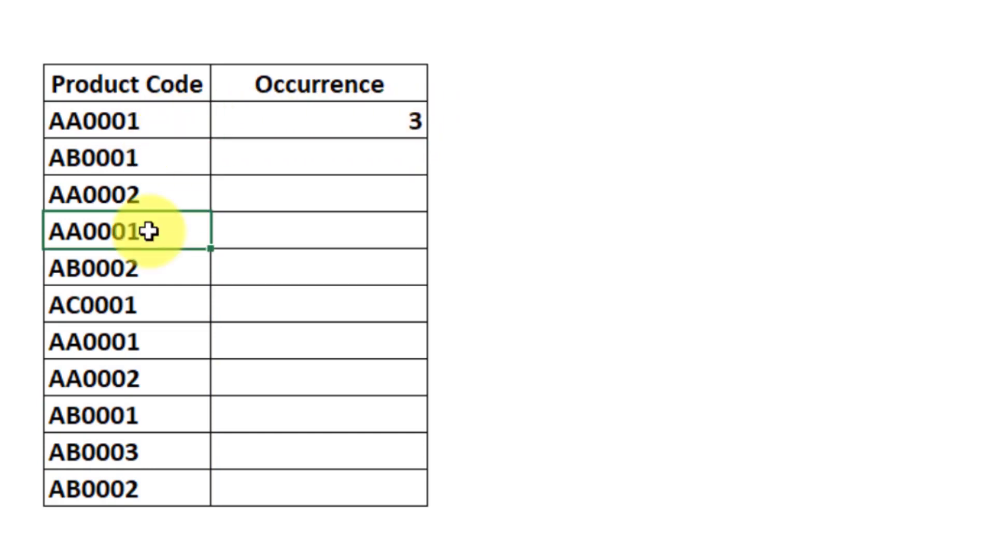
{"action": "left_click", "coordinate": [141, 342]}
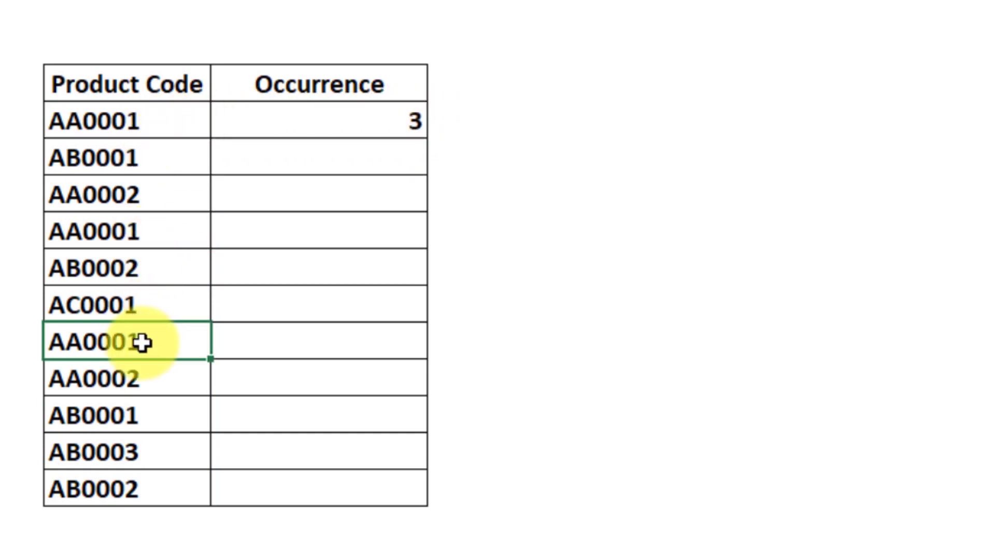
{"action": "left_click", "coordinate": [374, 122]}
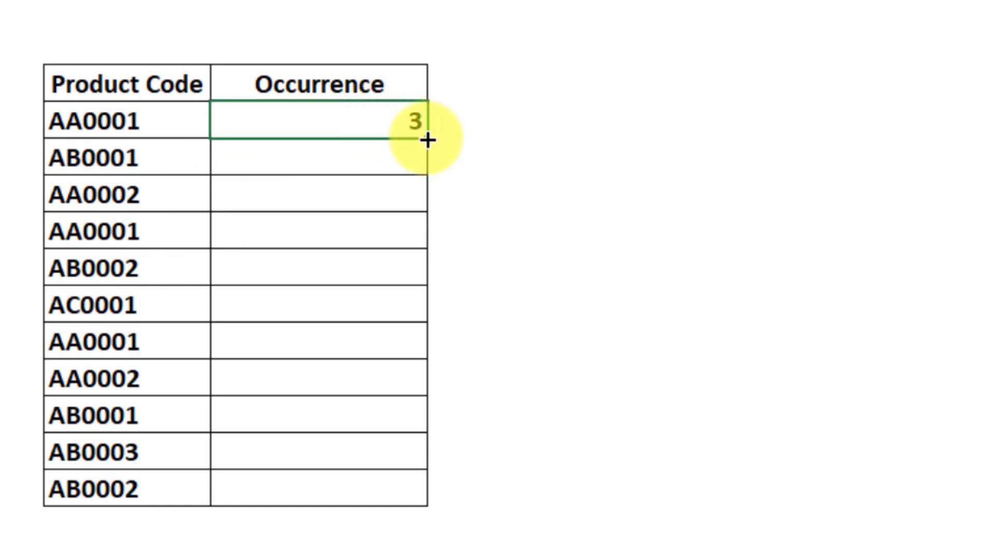
{"action": "left_click_drag", "start_coordinate": [431, 140], "coordinate": [411, 487]}
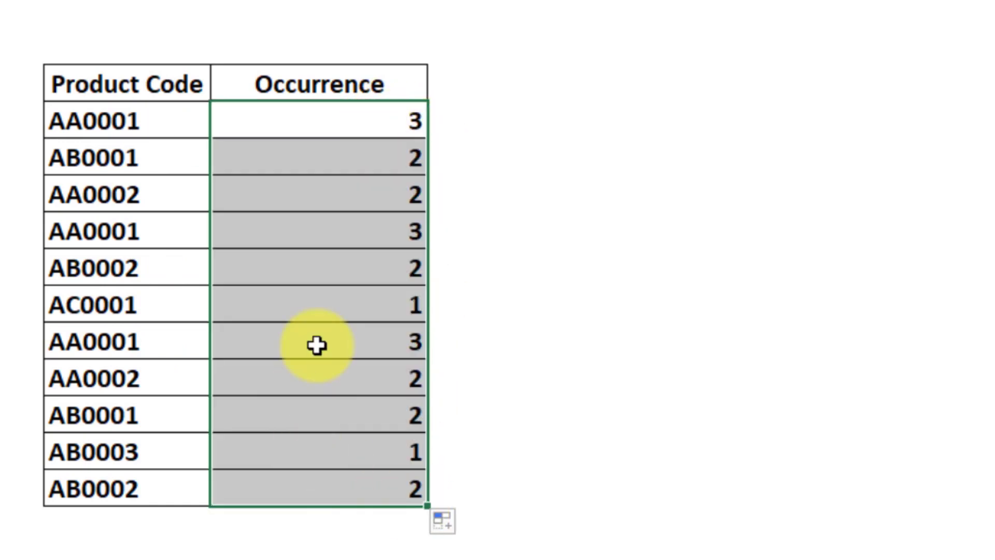
Clear all the total-count formulas from the Occurrence column.
{"action": "left_click", "coordinate": [391, 167]}
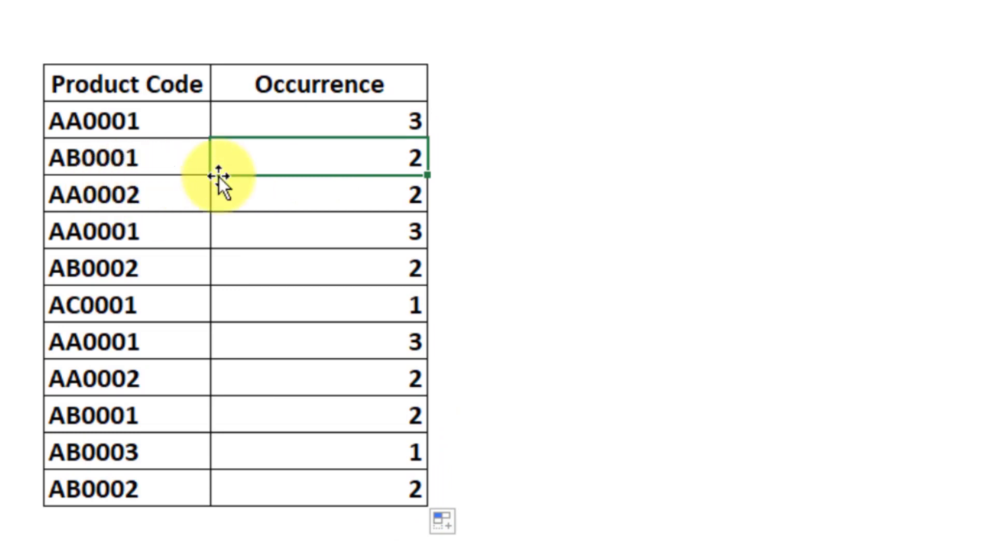
{"action": "left_click", "coordinate": [110, 272]}
{"action": "left_click", "coordinate": [116, 160]}
{"action": "left_click", "coordinate": [96, 415]}
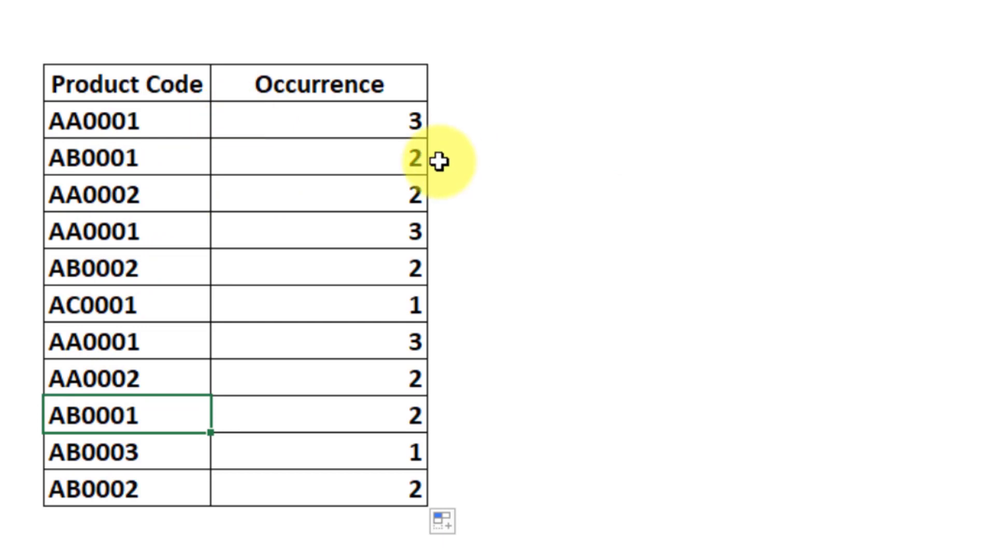
{"action": "left_click", "coordinate": [151, 127]}
{"action": "left_click", "coordinate": [374, 124]}
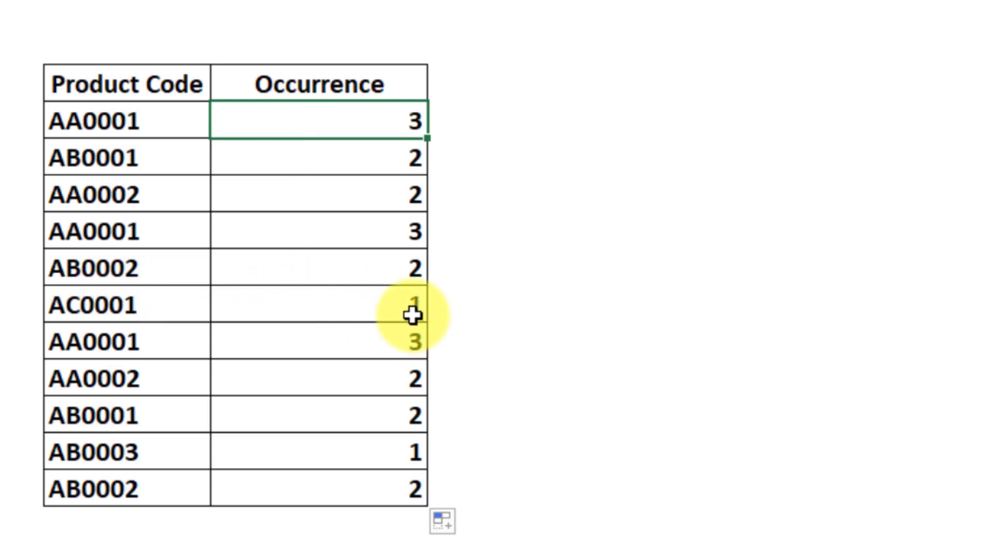
{"action": "left_click_drag", "start_coordinate": [380, 120], "coordinate": [373, 481]}
{"action": "key", "text": "Delete"}
Enter the running-count formula =COUNTIF($B$26:B26,B26) in the first Occurrence cell, locking only the start of the range.
{"action": "left_click", "coordinate": [342, 123]}
{"action": "type", "text": "=countif"}
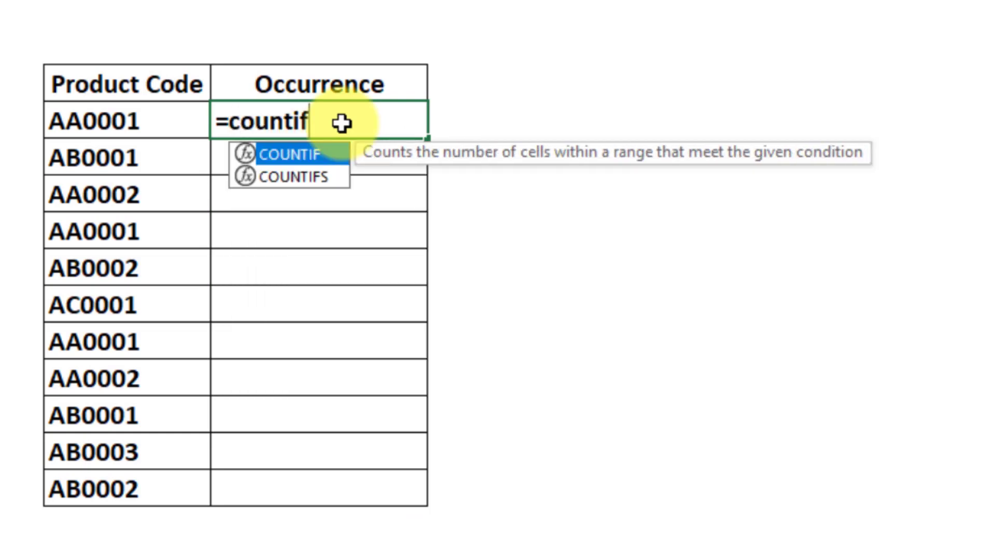
{"action": "key", "text": "Tab"}
{"action": "left_click", "coordinate": [91, 115]}
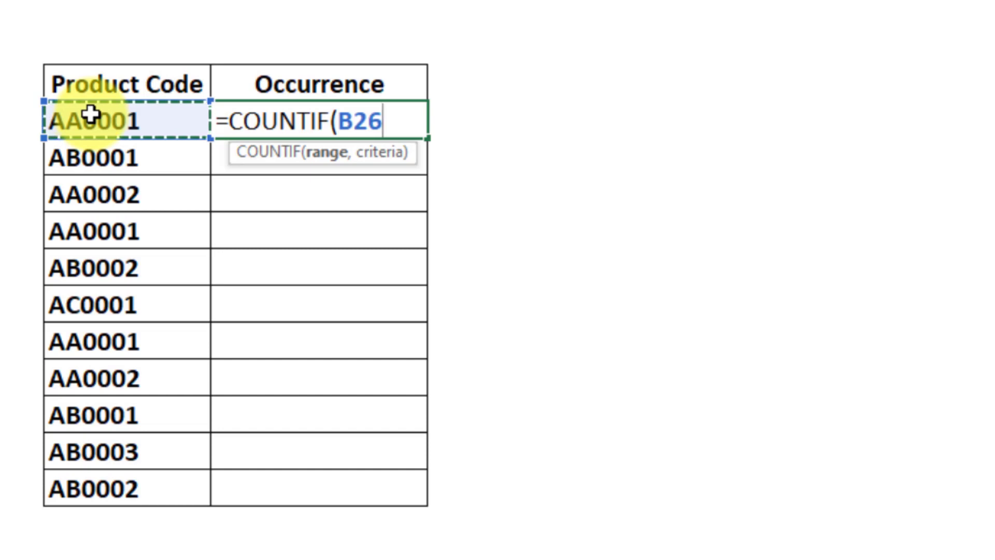
{"action": "type", "text": ":"}
{"action": "left_click", "coordinate": [91, 115]}
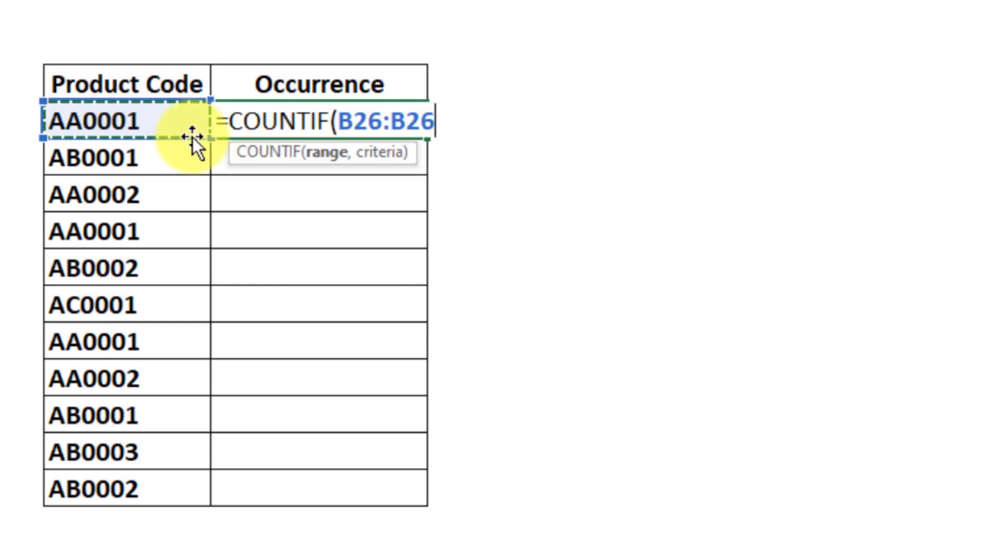
{"action": "left_click", "coordinate": [354, 118]}
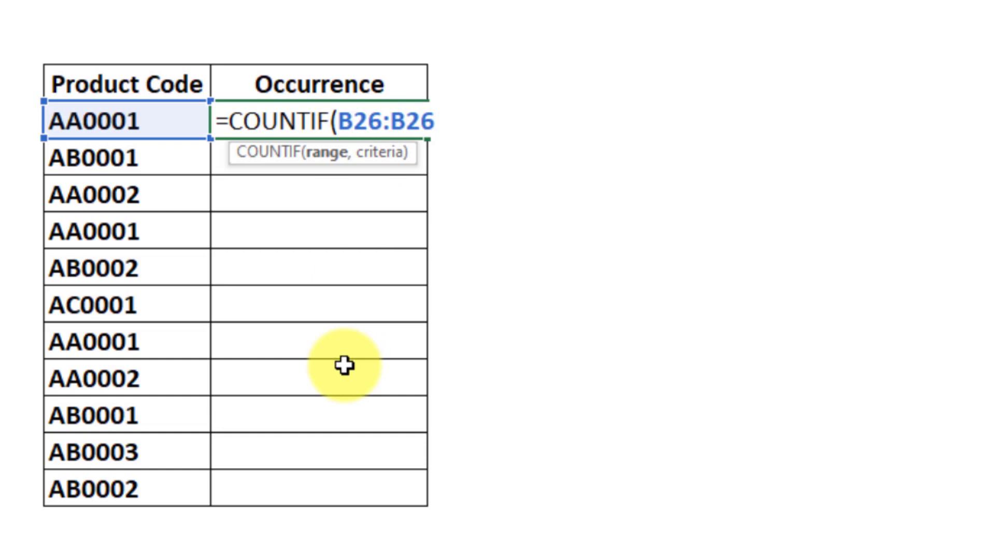
{"action": "key", "text": "F4"}
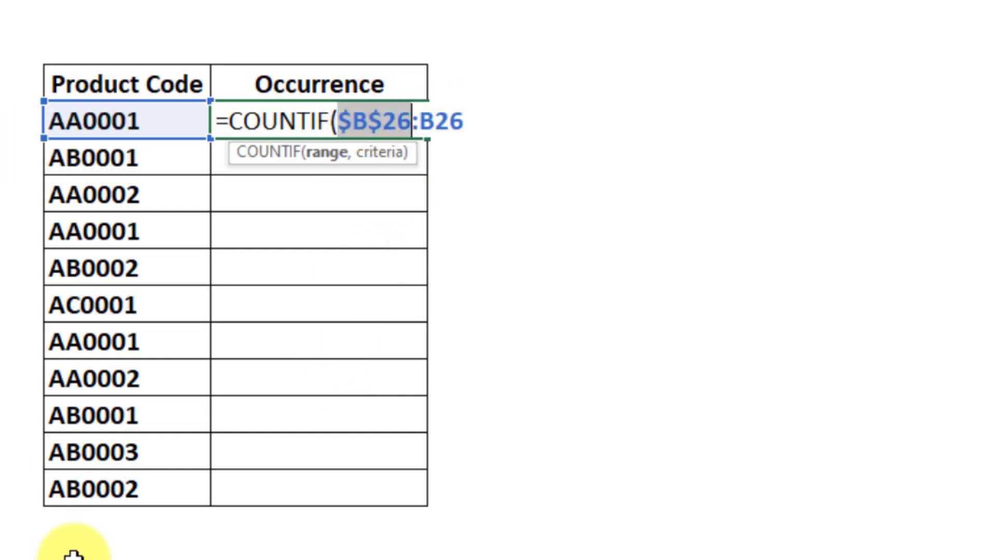
{"action": "left_click", "coordinate": [459, 125]}
{"action": "type", "text": ","}
{"action": "left_click", "coordinate": [94, 125]}
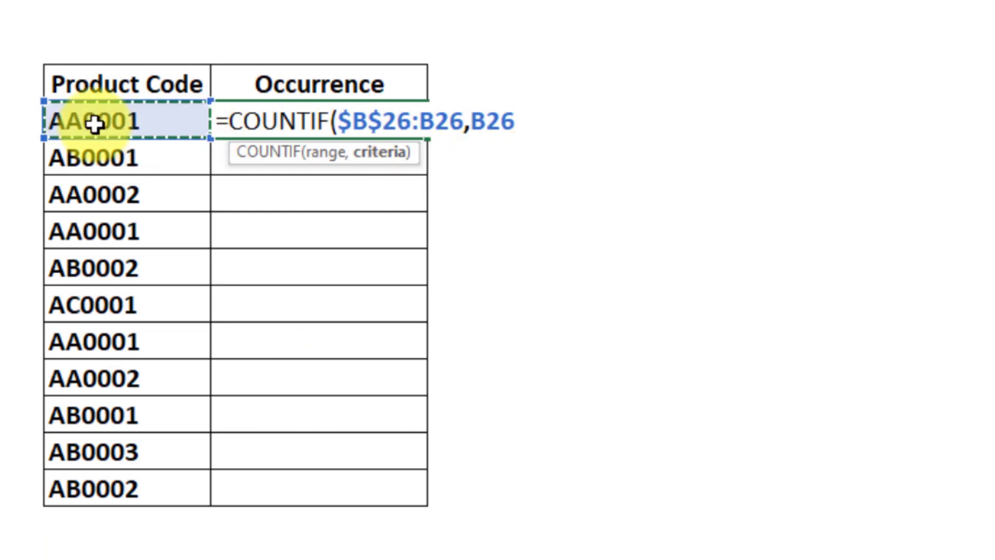
{"action": "type", "text": ")"}
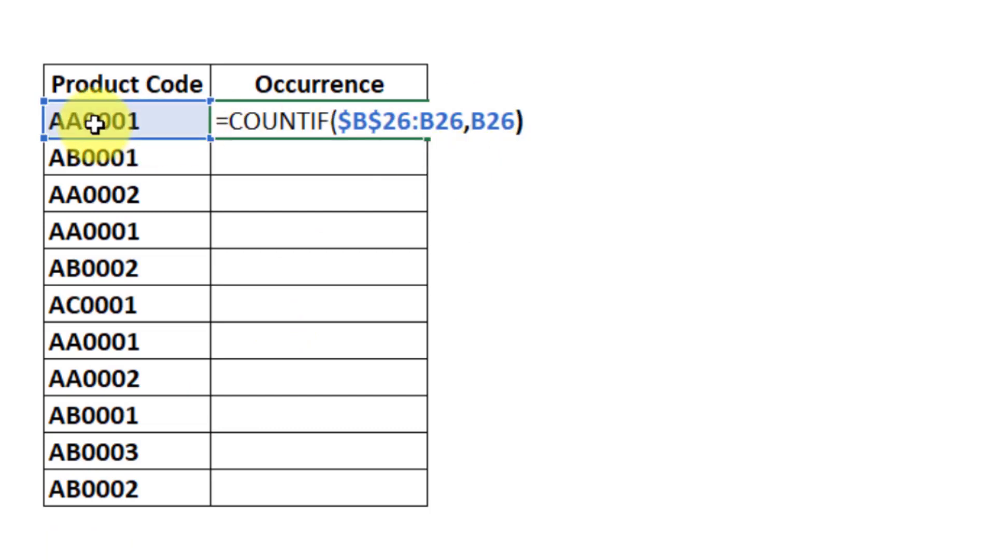
{"action": "key", "text": "Return"}
Copy the running-count formula from the first Occurrence cell down one row to AB0001.
{"action": "left_click", "coordinate": [99, 124]}
{"action": "left_click", "coordinate": [391, 129]}
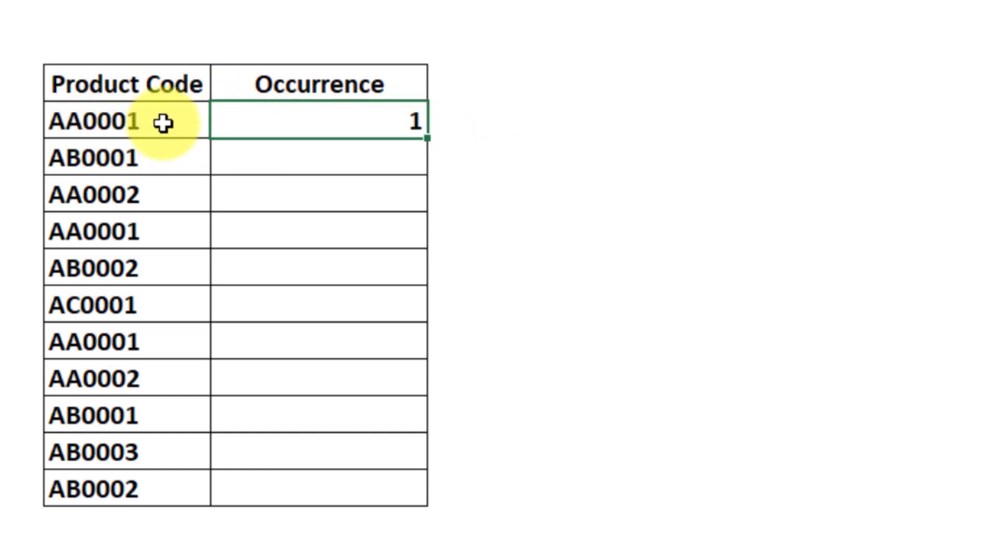
{"action": "left_click_drag", "start_coordinate": [421, 136], "coordinate": [427, 177]}
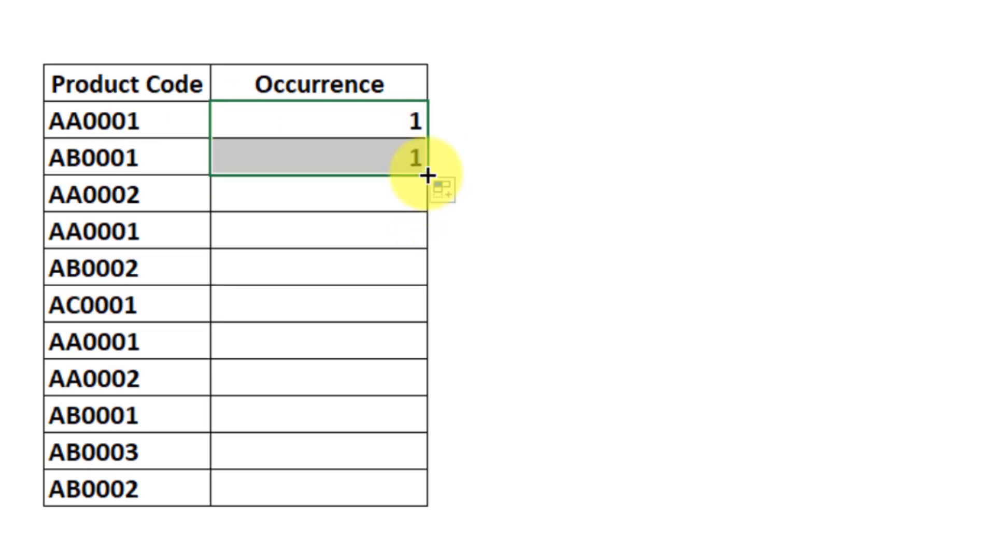
Inspect the expanding range in the AB0001 row's formula and fill it down through the last product code.
{"action": "left_click", "coordinate": [109, 158]}
{"action": "double_click", "coordinate": [357, 158]}
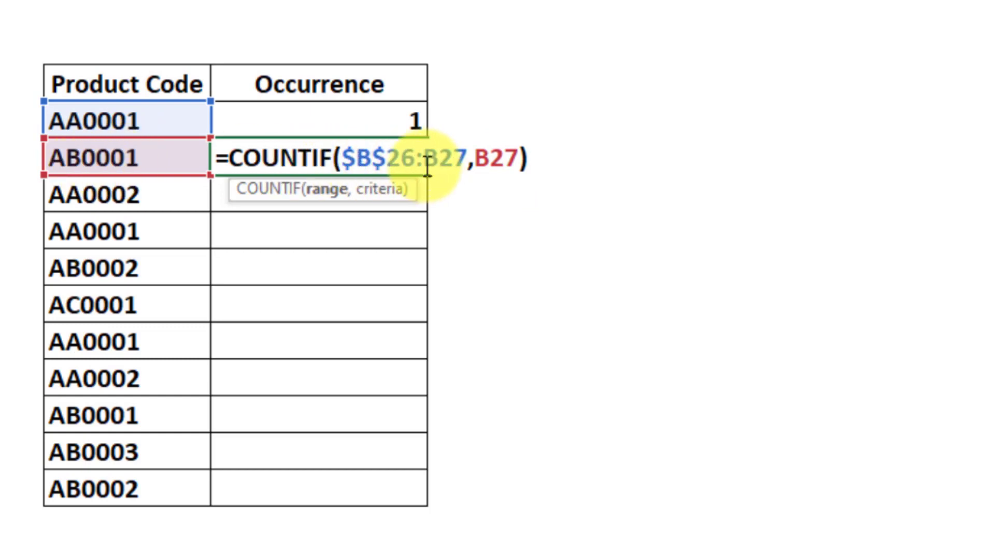
{"action": "key", "text": "Return"}
{"action": "left_click", "coordinate": [405, 157]}
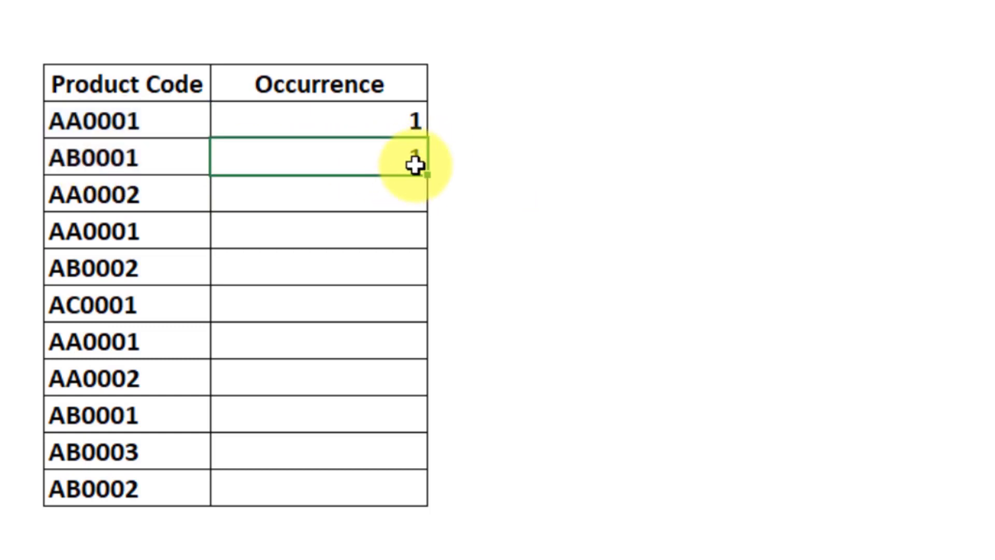
{"action": "left_click_drag", "start_coordinate": [427, 175], "coordinate": [412, 489]}
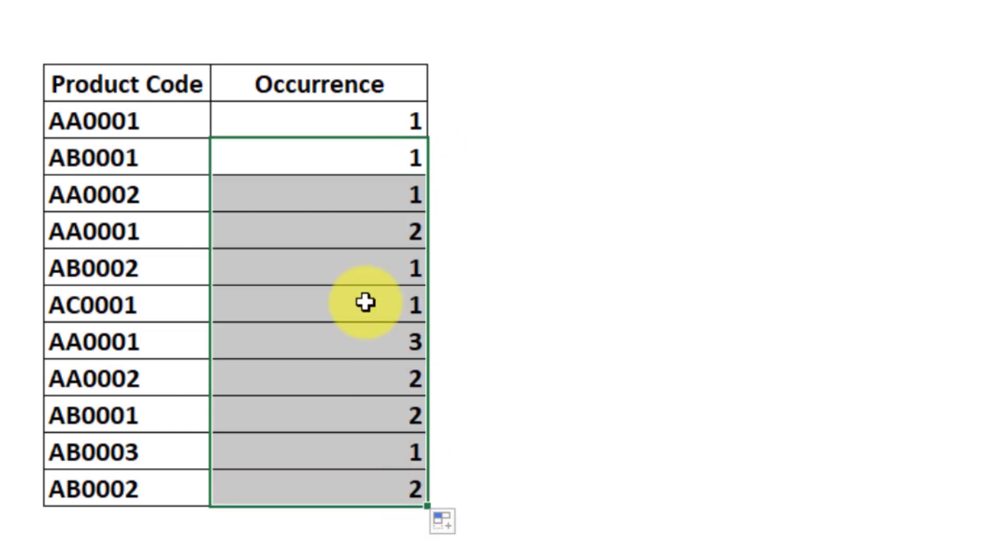
Examine the occurrence numbers against the repeated product codes, especially each AA0001 row.
{"action": "left_click", "coordinate": [380, 231]}
{"action": "left_click", "coordinate": [147, 236]}
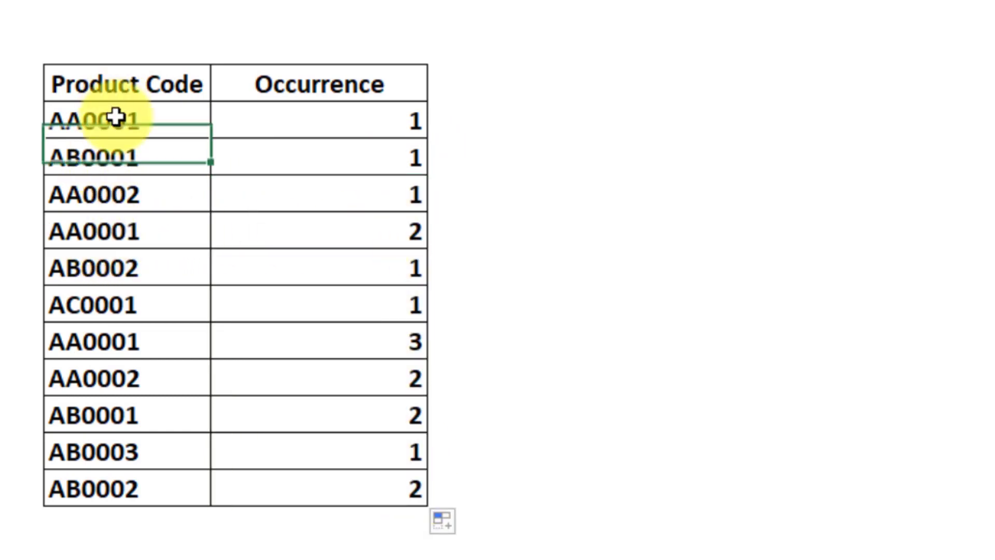
{"action": "left_click", "coordinate": [393, 226]}
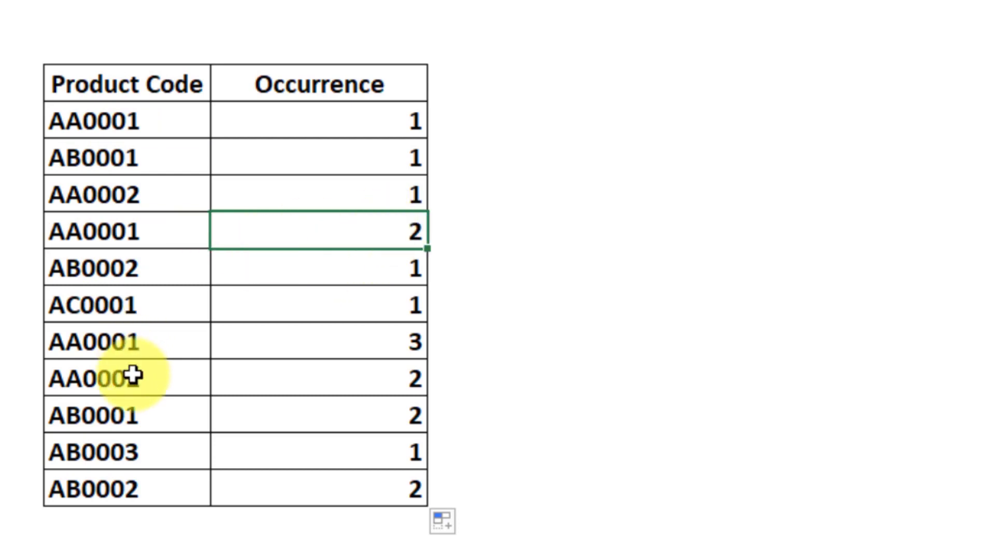
{"action": "left_click", "coordinate": [412, 339]}
{"action": "left_click", "coordinate": [127, 342]}
{"action": "left_click", "coordinate": [400, 238]}
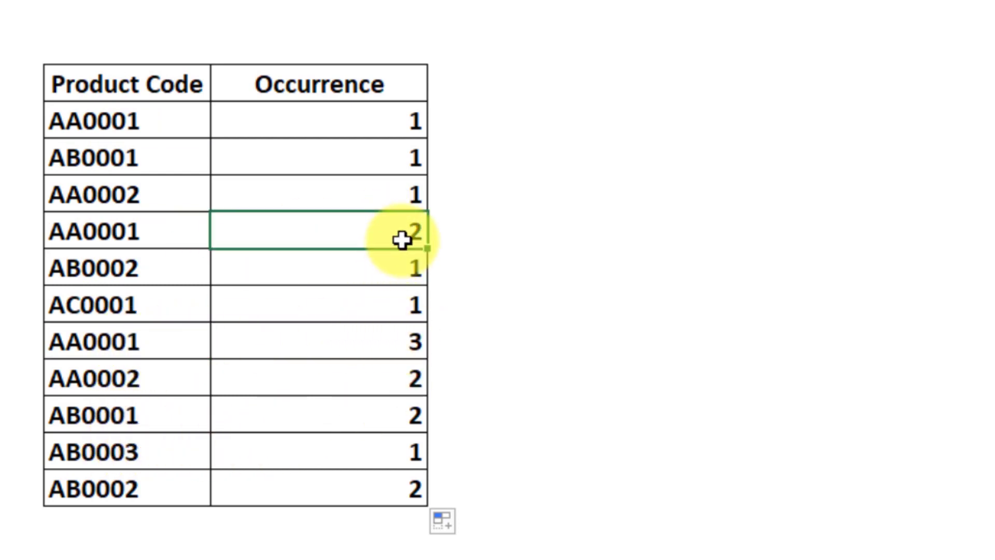
{"action": "left_click", "coordinate": [385, 158]}
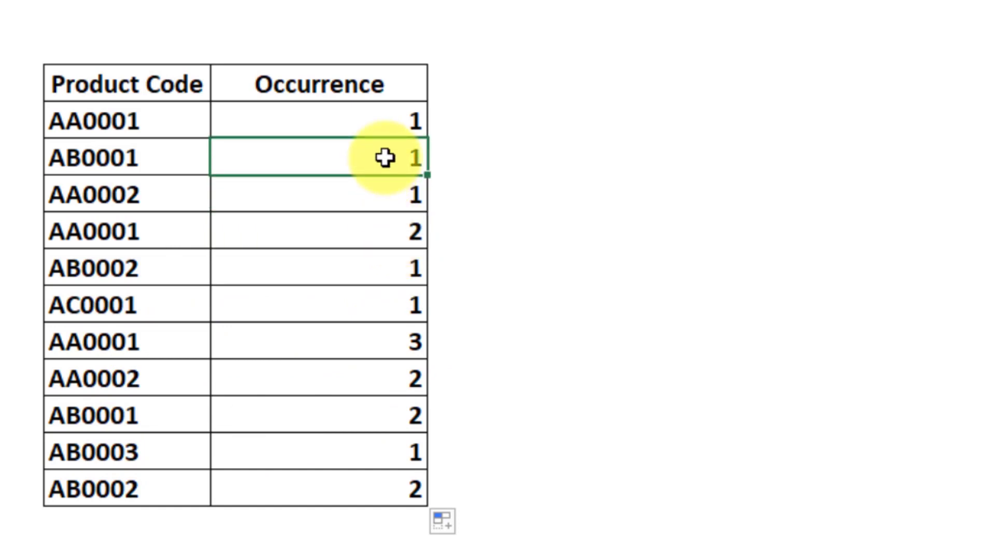
{"action": "left_click", "coordinate": [375, 88]}
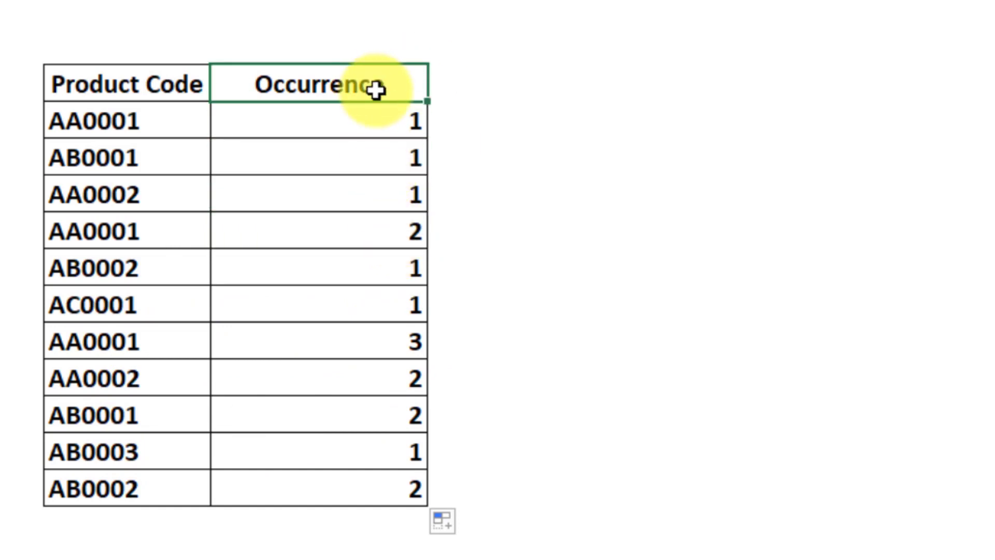
{"action": "left_click", "coordinate": [403, 122]}
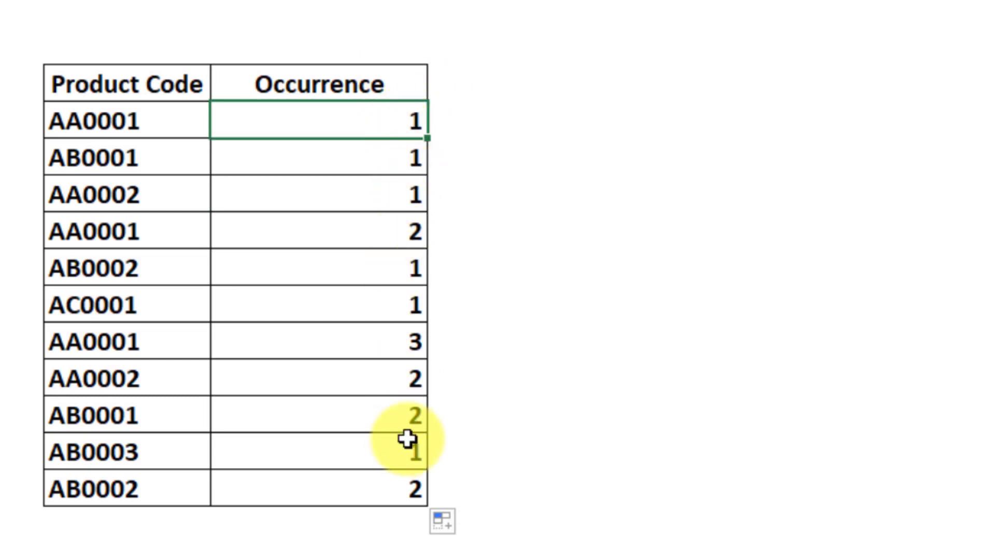
{"action": "left_click", "coordinate": [398, 234]}
{"action": "left_click", "coordinate": [394, 346]}
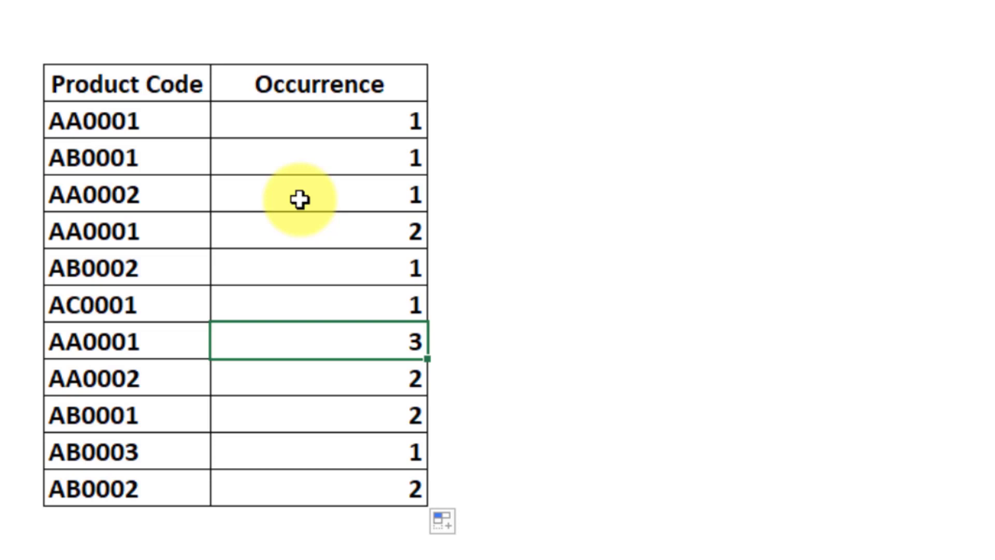
{"action": "left_click", "coordinate": [372, 123]}
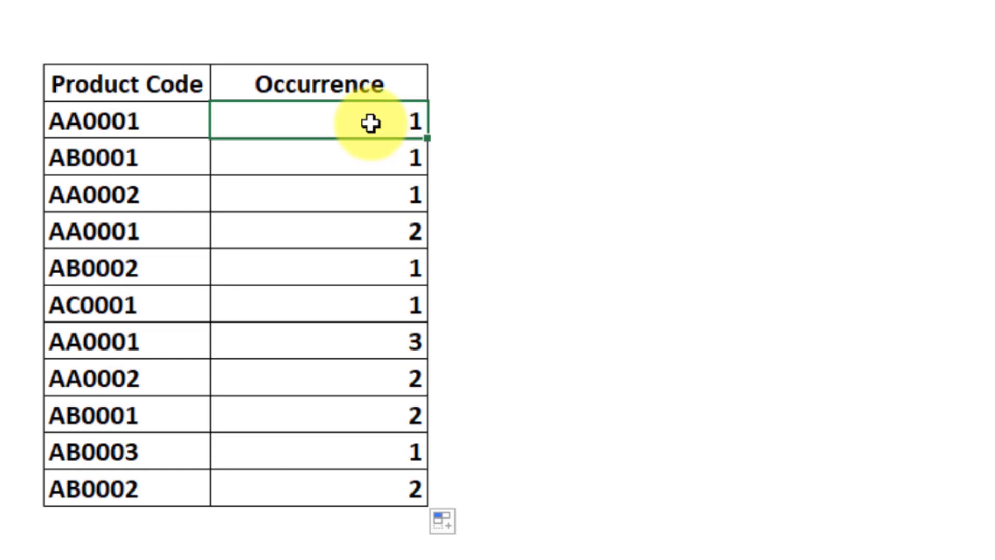
Clear all the occurrence numbers and begin a COUNTIFS formula in the first Occurrence cell with B26:B26 as its criteria range.
{"action": "key", "text": "ctrl+shift+Down"}
{"action": "key", "text": "Delete"}
{"action": "type", "text": "=countifs"}
{"action": "key", "text": "Tab"}
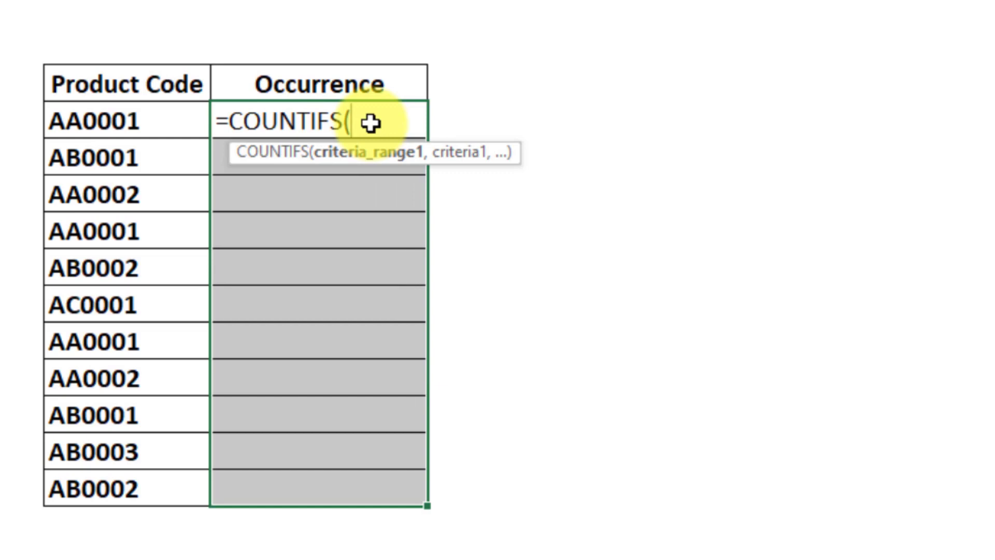
{"action": "left_click", "coordinate": [92, 120]}
{"action": "left_click", "coordinate": [92, 119], "text": "shift"}
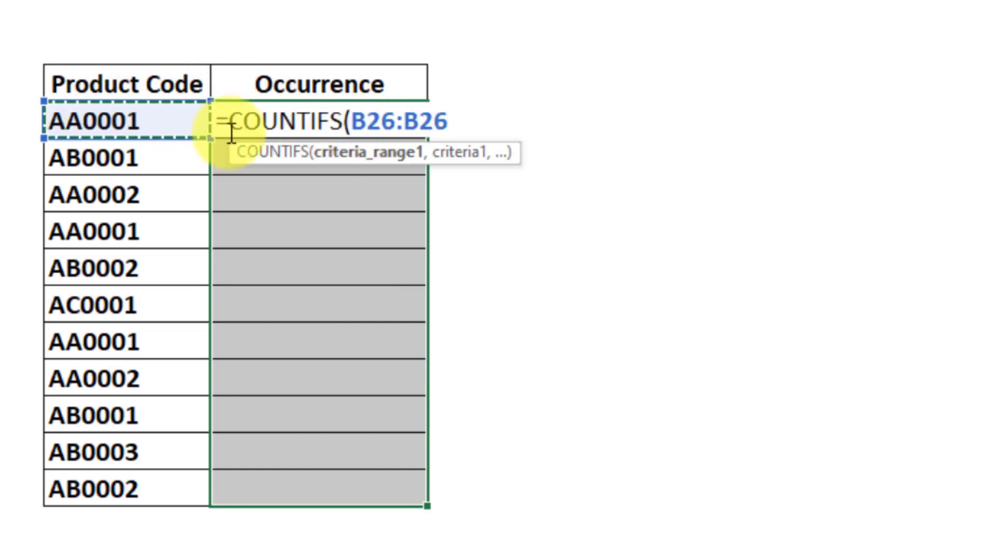
Lock only the start of the criteria range as $B$26 and complete the COUNTIFS formula with B26 as the criterion.
{"action": "left_click", "coordinate": [369, 124], "text": "shift"}
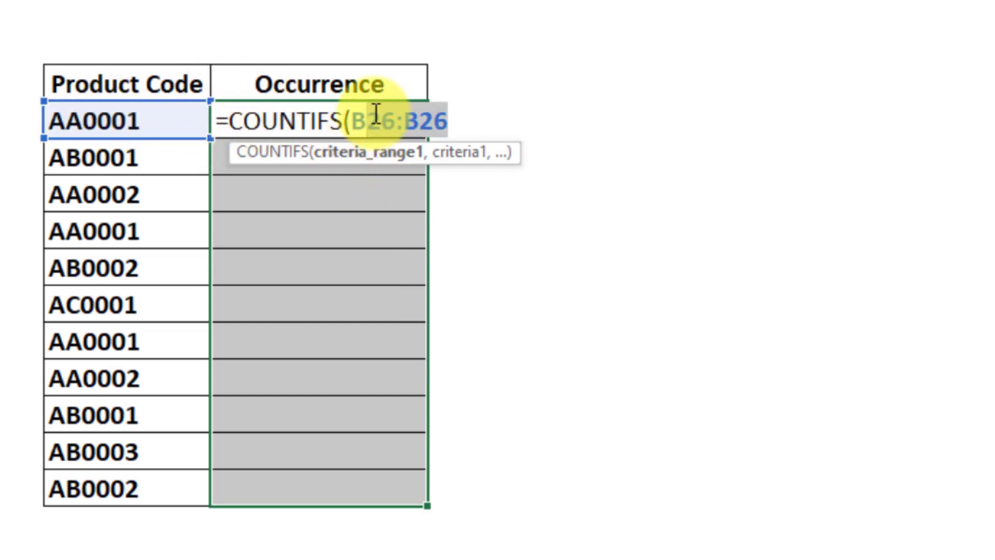
{"action": "left_click", "coordinate": [372, 119]}
{"action": "key", "text": "F4"}
{"action": "left_click", "coordinate": [490, 123]}
{"action": "type", "text": ","}
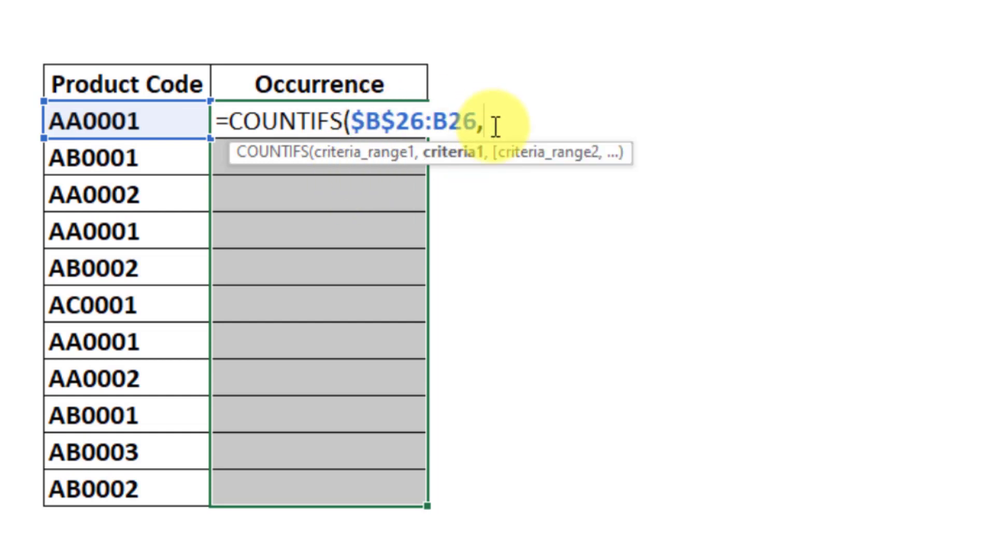
{"action": "left_click", "coordinate": [99, 119]}
{"action": "type", "text": ")"}
{"action": "key", "text": "Return"}
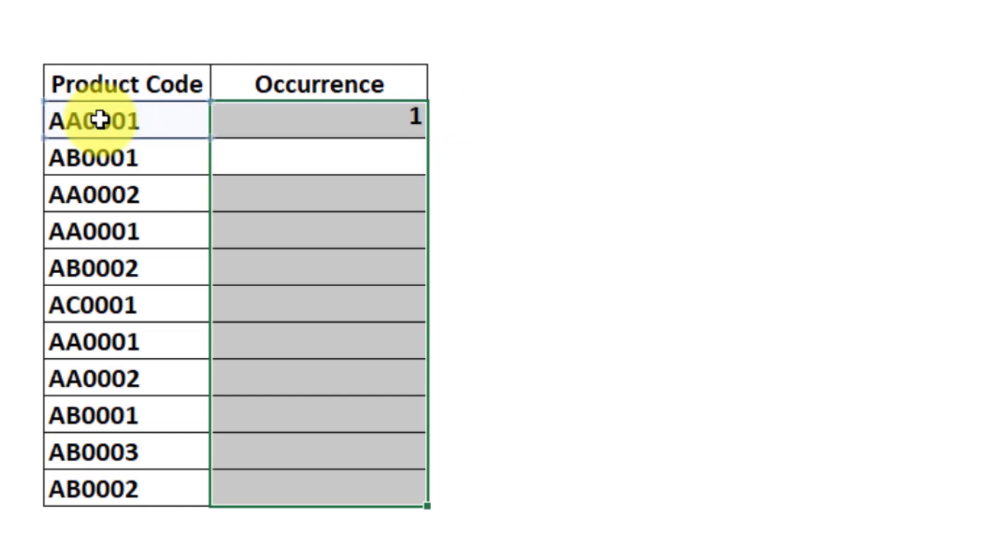
Fill the COUNTIFS formula from the first Occurrence cell down through the last product code, AB0002.
{"action": "left_click", "coordinate": [412, 124]}
{"action": "left_click_drag", "start_coordinate": [428, 138], "coordinate": [407, 493]}
{"action": "left_click", "coordinate": [361, 322]}
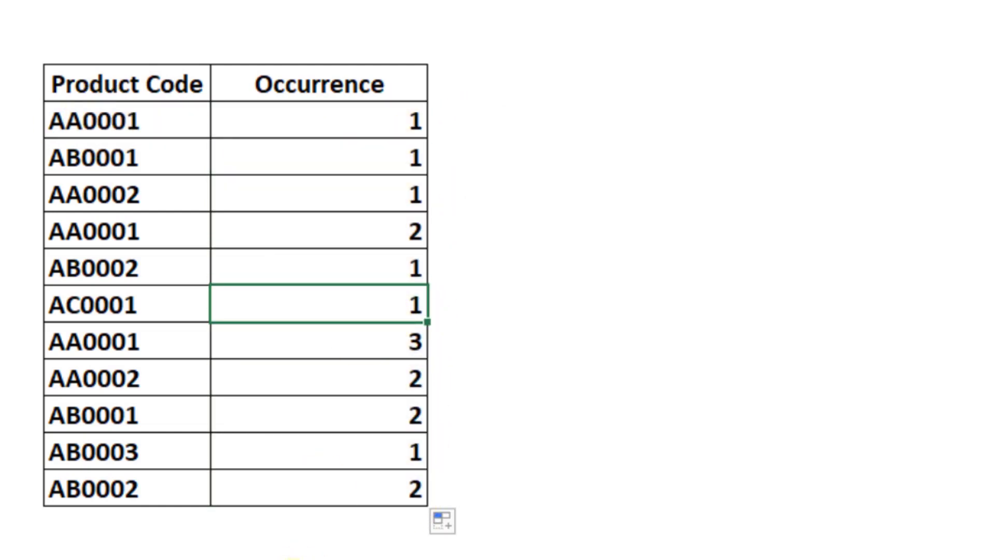